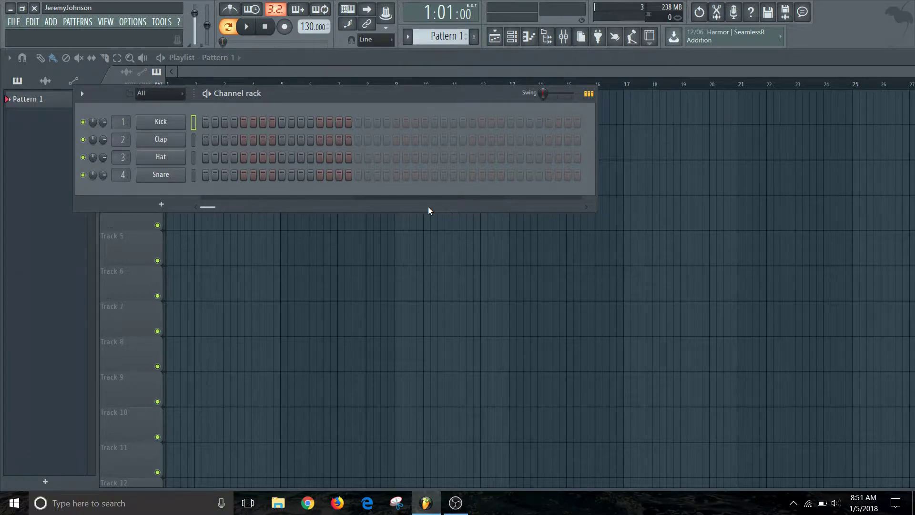
- Select AudioBox ASIO Driver as the audio device and open its ASIO settings panel
key(F10)
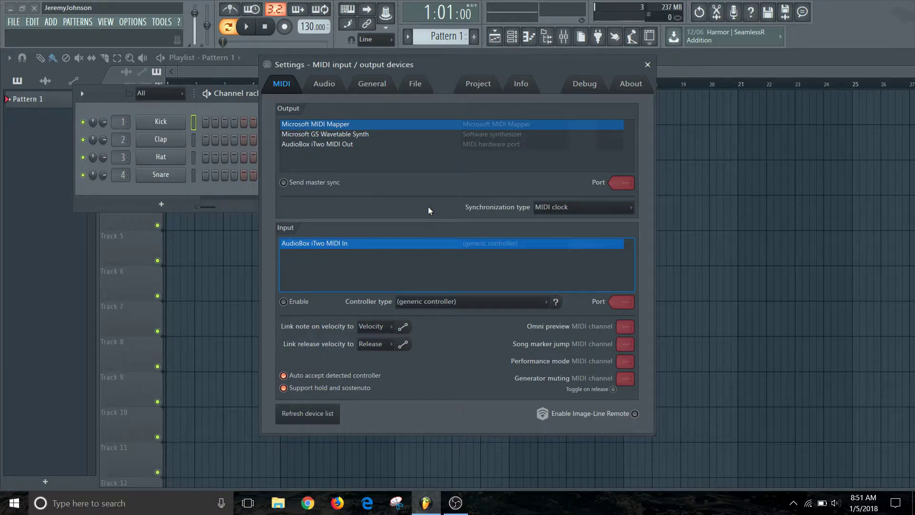
click(337, 91)
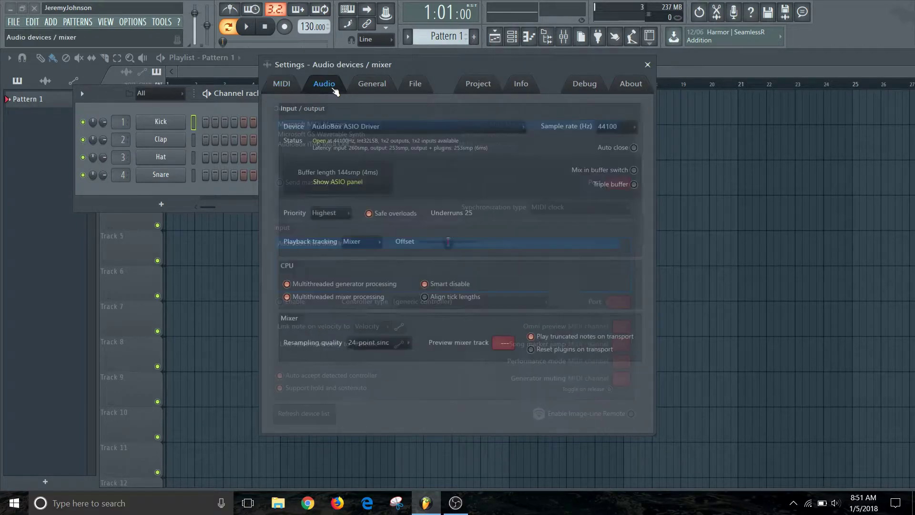
click(520, 128)
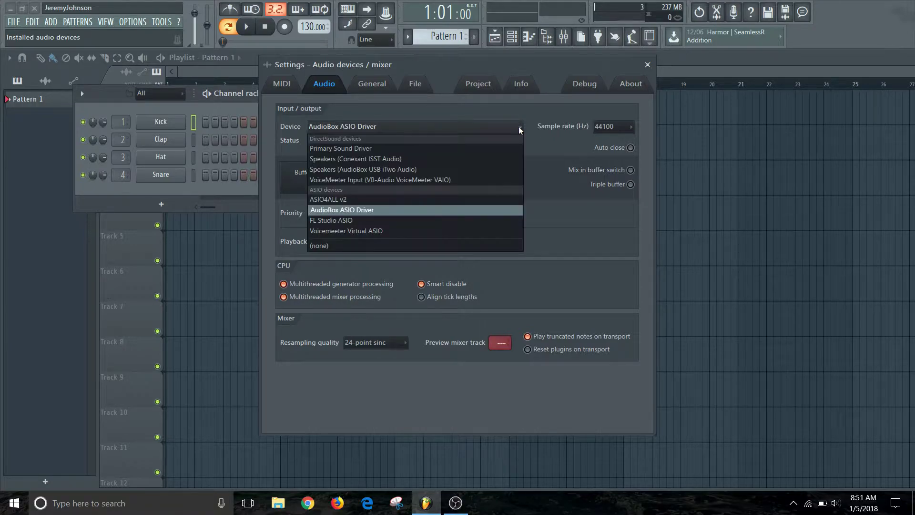
click(357, 210)
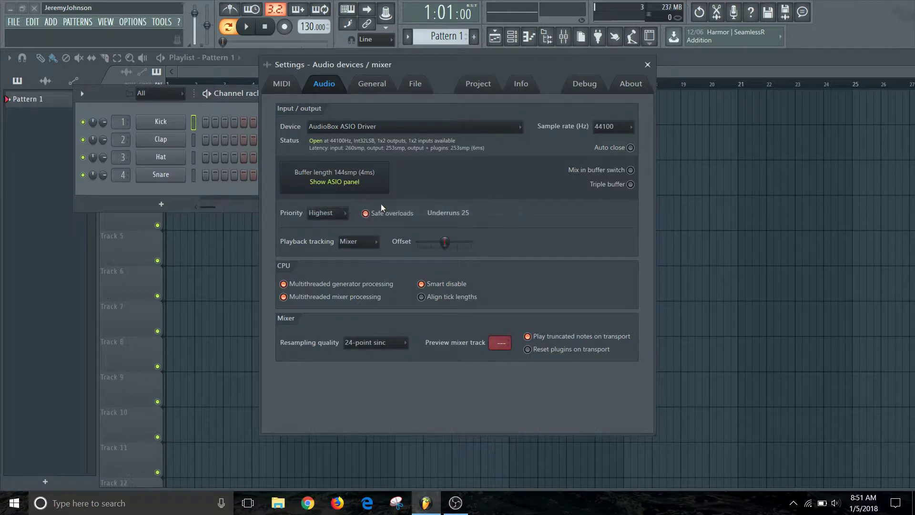
click(334, 181)
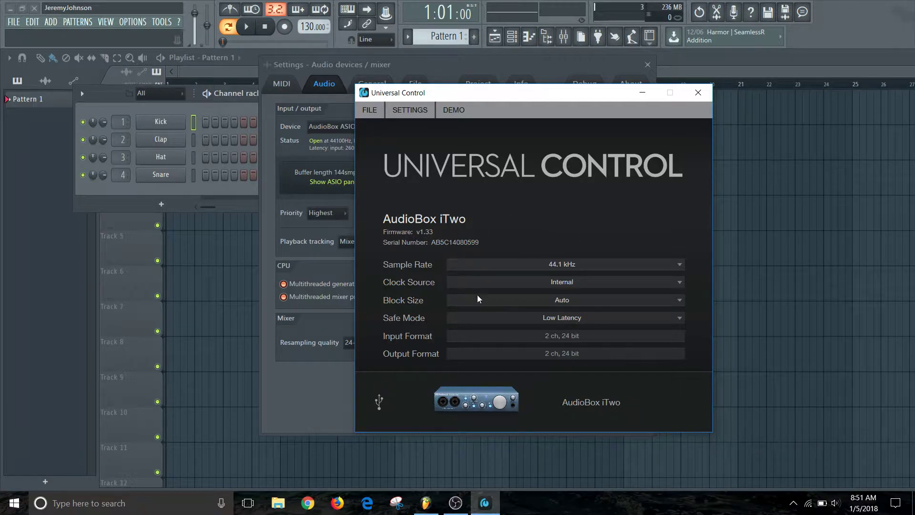
- Keep the AudioBox iTwo Safe Mode at Low Latency and close Universal Control
click(644, 320)
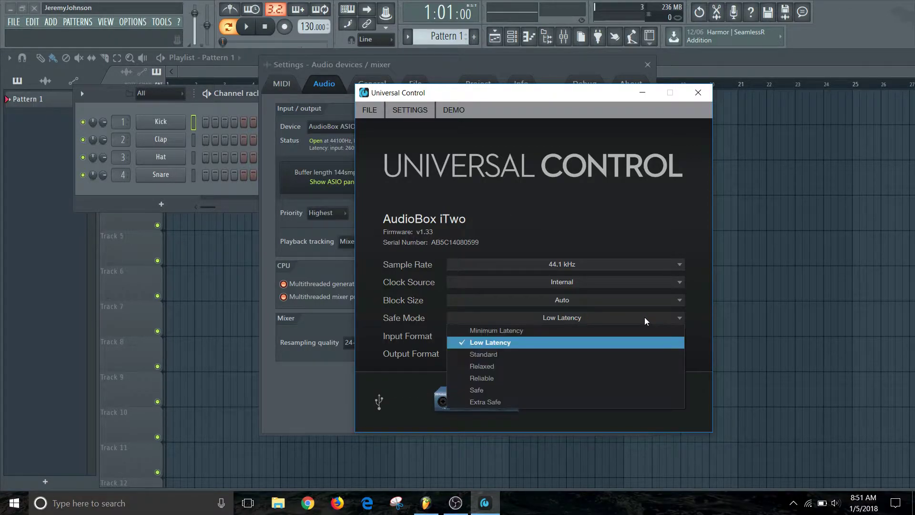
click(517, 342)
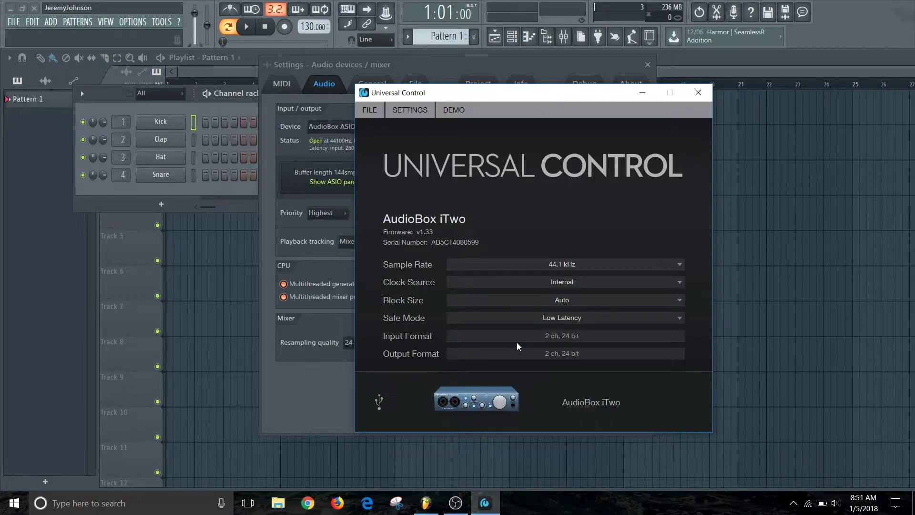
click(699, 94)
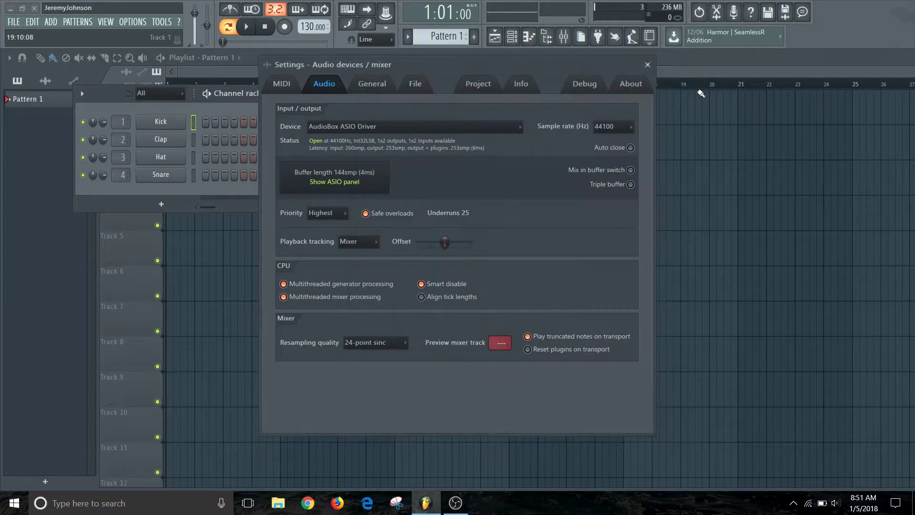
- Close Settings and route the interface's Input 1 into mixer Insert 6
click(648, 65)
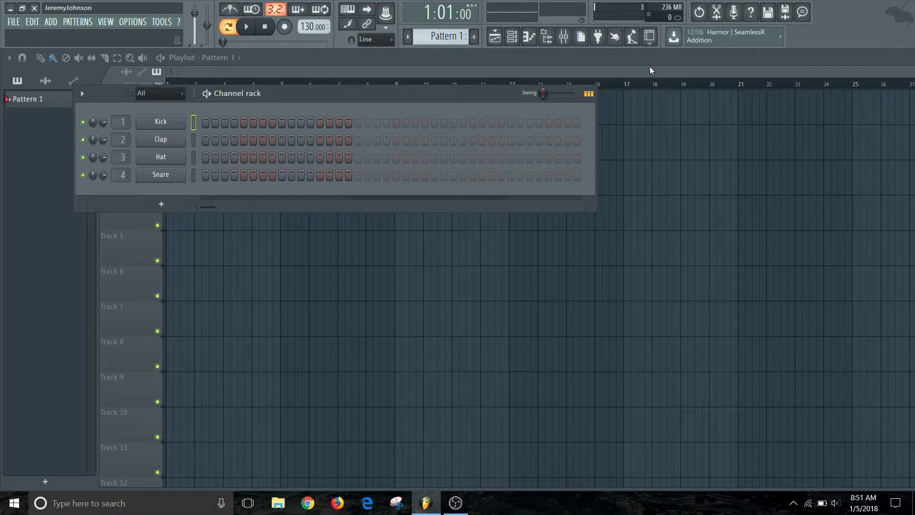
key(F9)
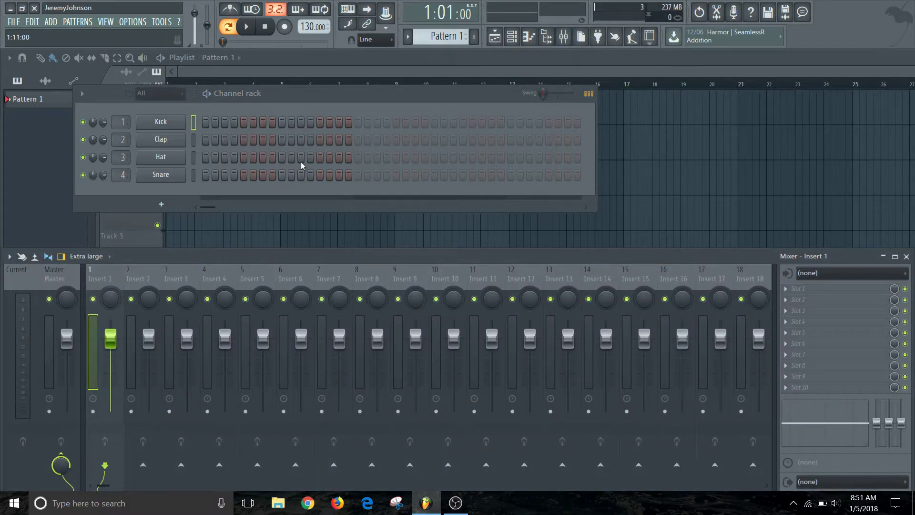
click(286, 278)
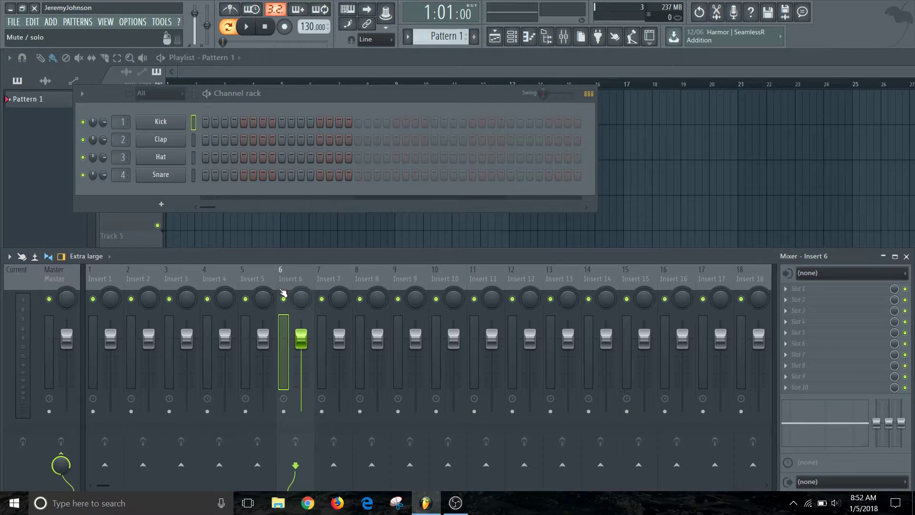
click(903, 274)
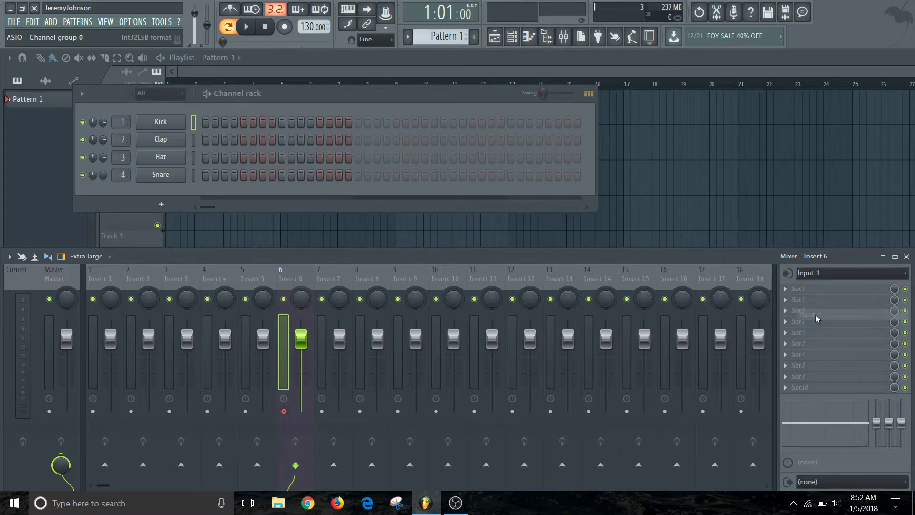
click(817, 315)
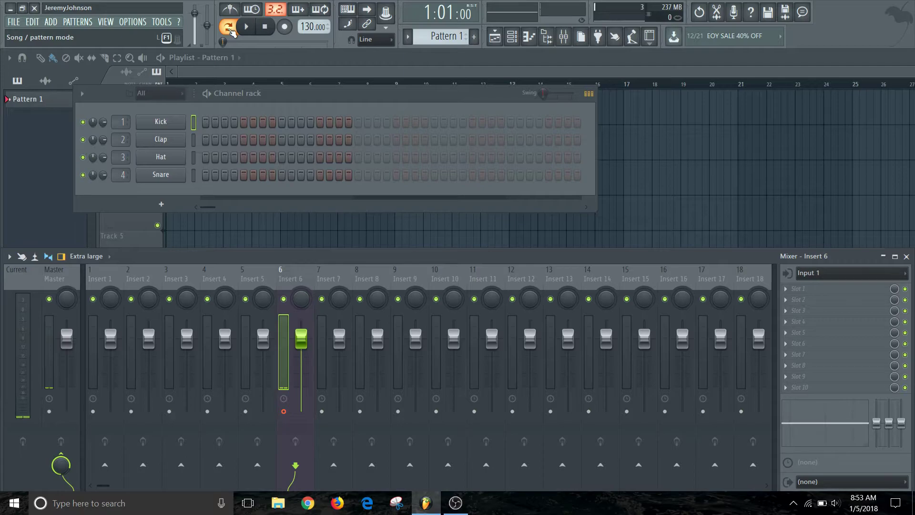
- Switch to Song mode, arm recording, and view the recording filter options
click(230, 30)
click(286, 27)
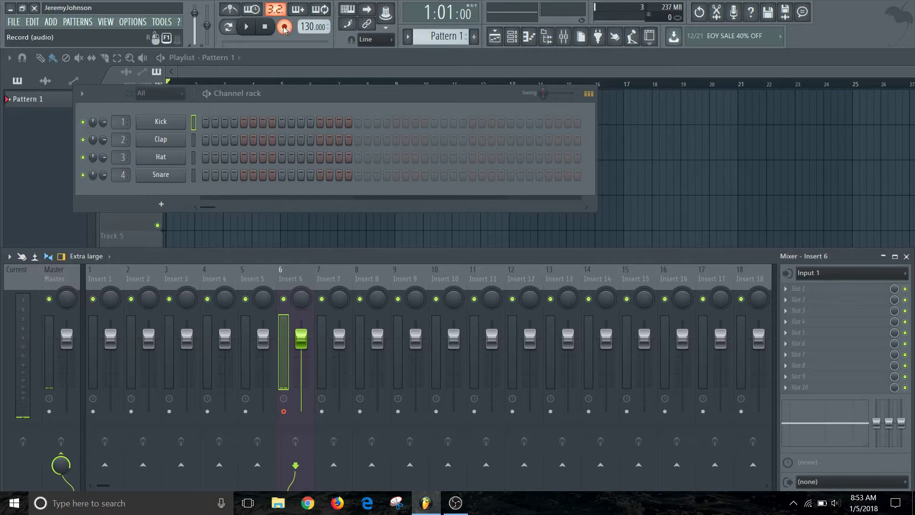
right_click(285, 28)
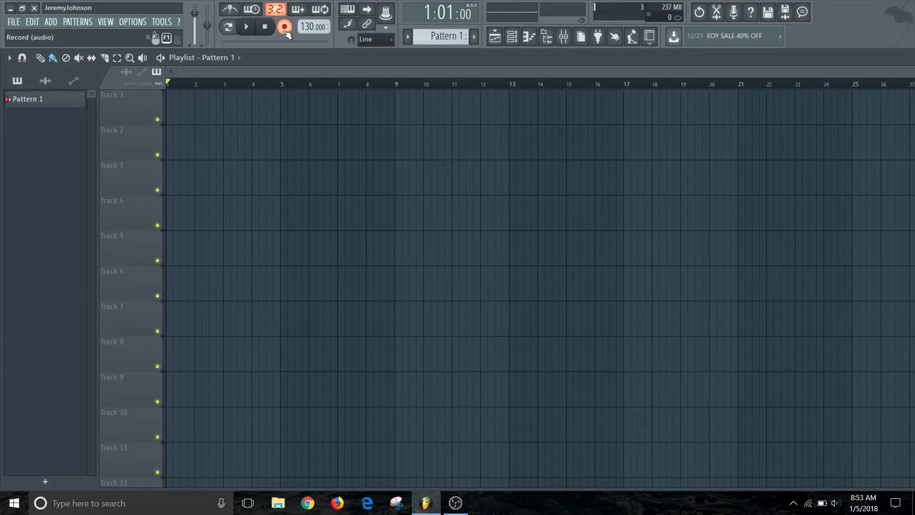
- Arm mixer Insert 6 to record into a file named 'vocal', then turn Record off
key(F9)
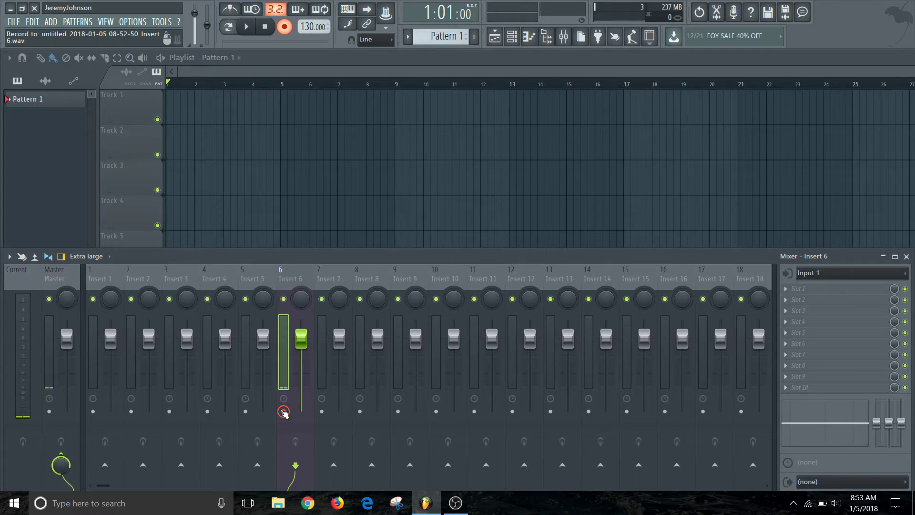
click(284, 412)
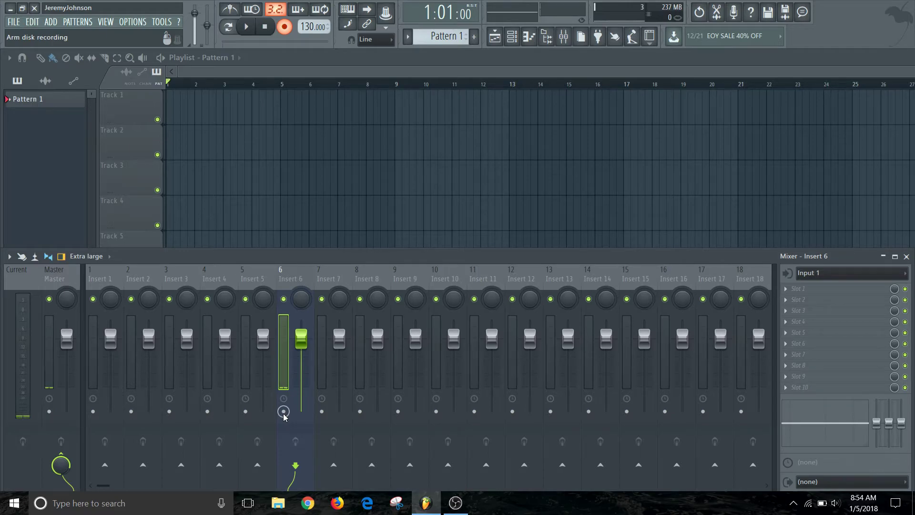
click(283, 412)
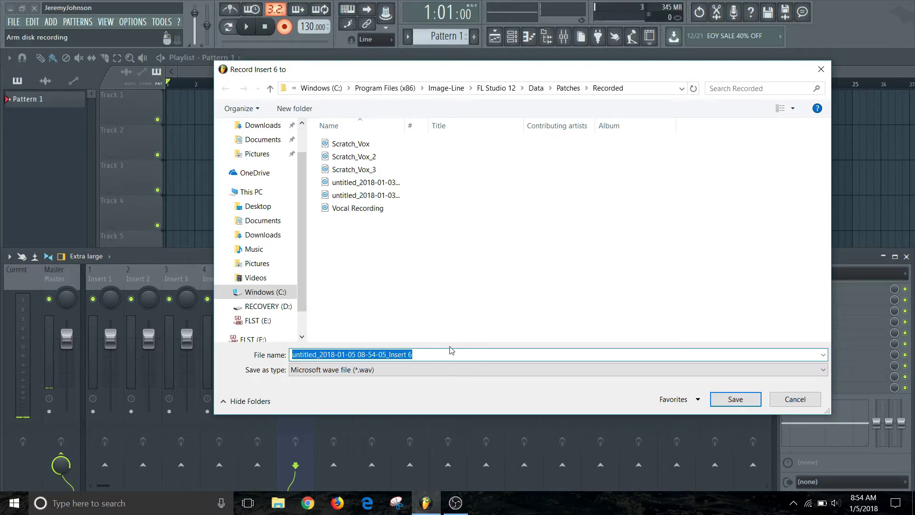
text(vocal)
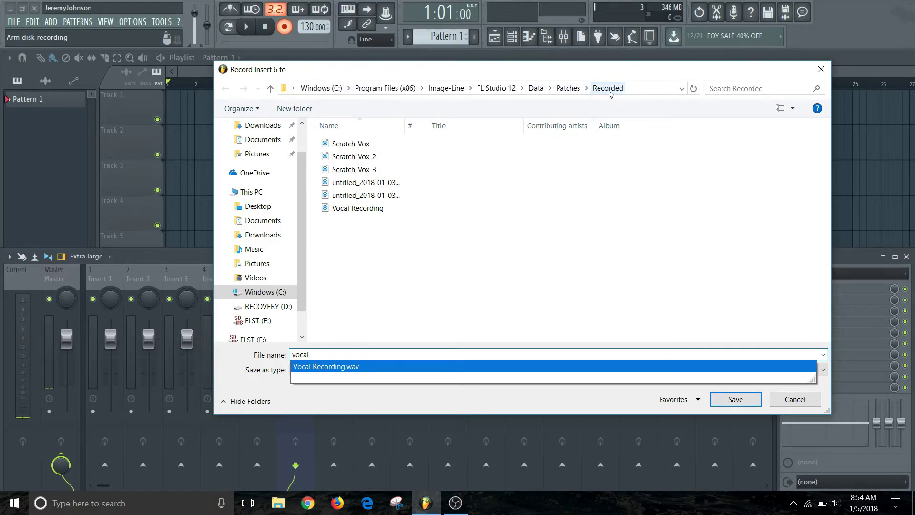
click(736, 399)
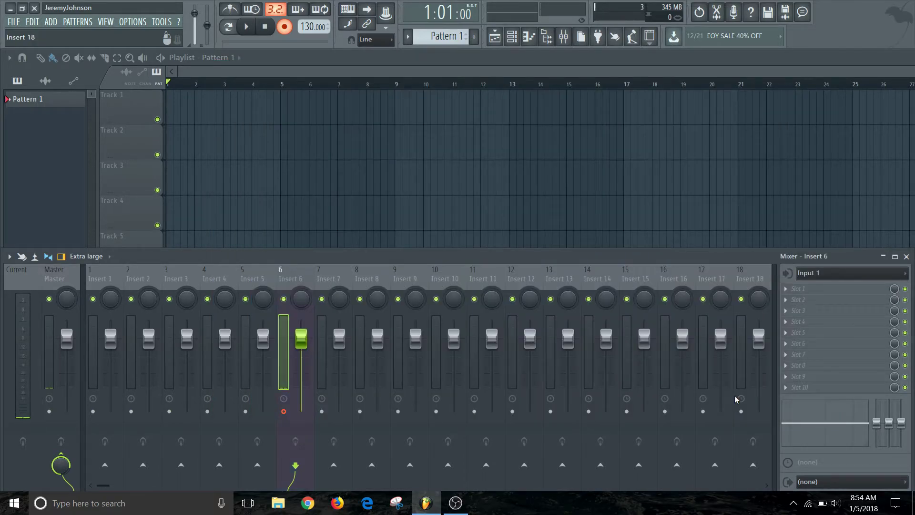
click(285, 29)
- Record the first vocal take onto Track 1, then stop recording
click(286, 30)
key(space)
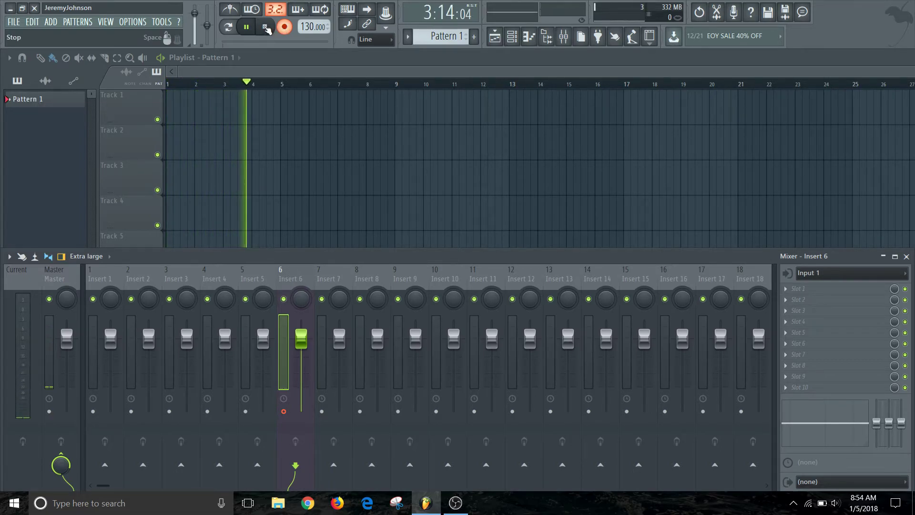
click(266, 28)
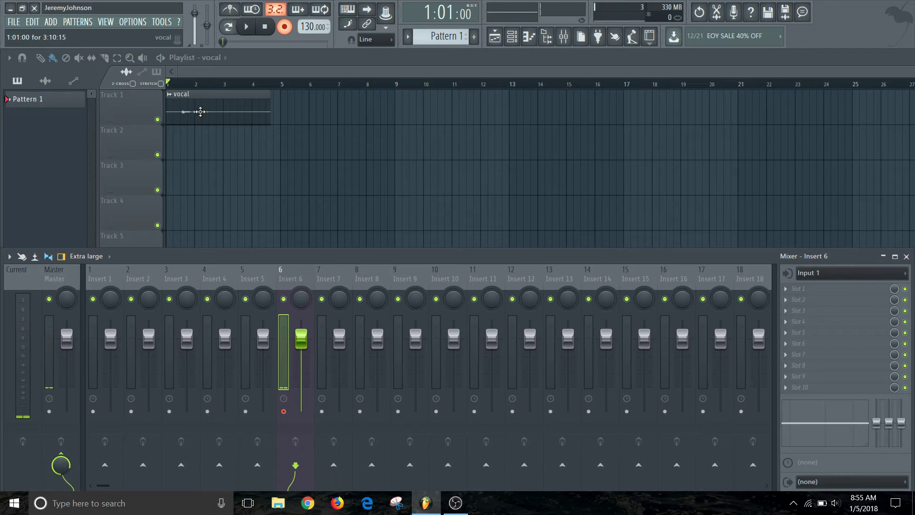
- Mute Track 1 with the 'vocal' clip and hide the mixer
click(158, 120)
key(F9)
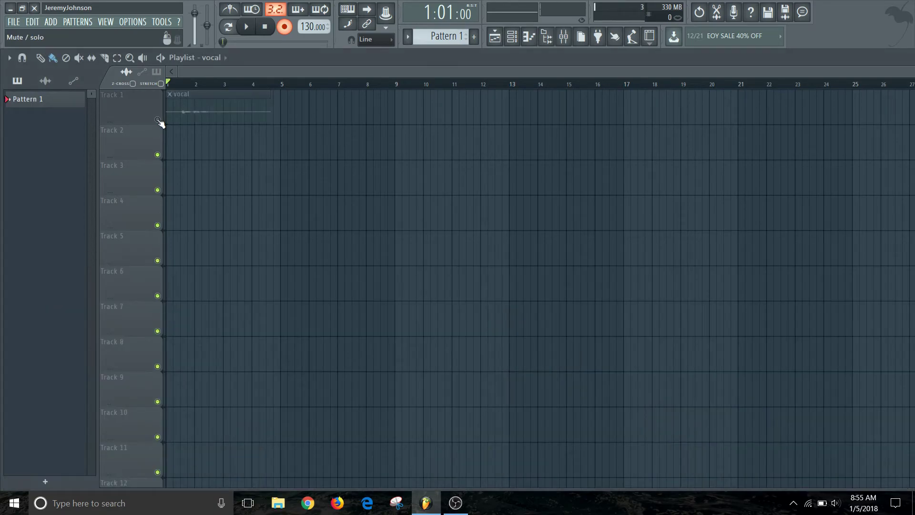
- Enable 'Recording starts playback', then record the 'vocal_2' take onto Track 2
right_click(286, 29)
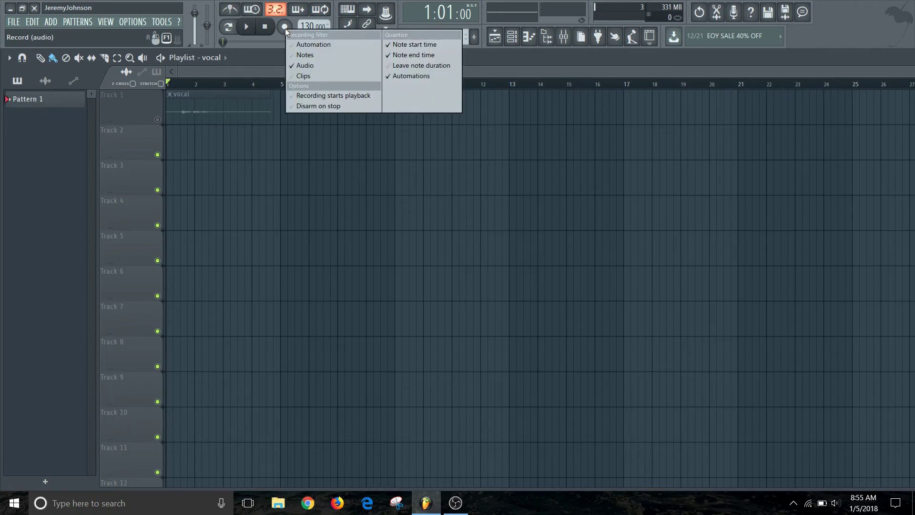
click(313, 95)
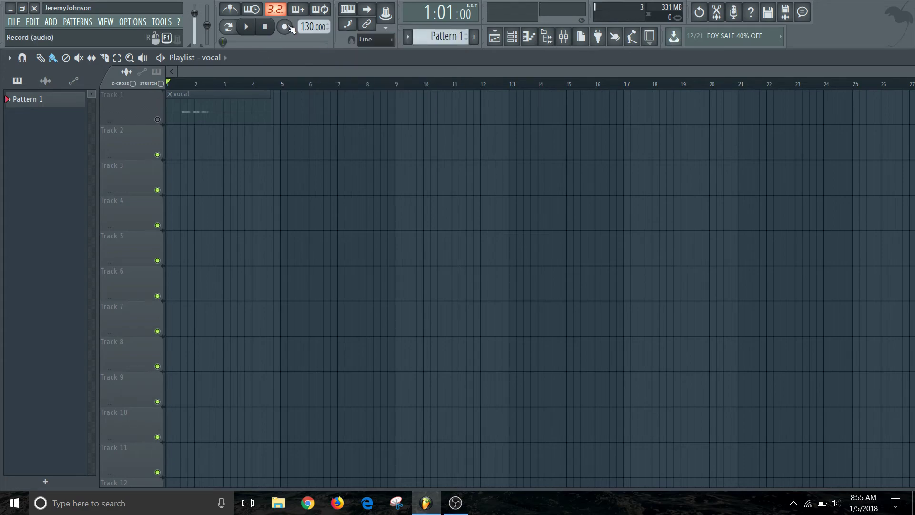
click(289, 28)
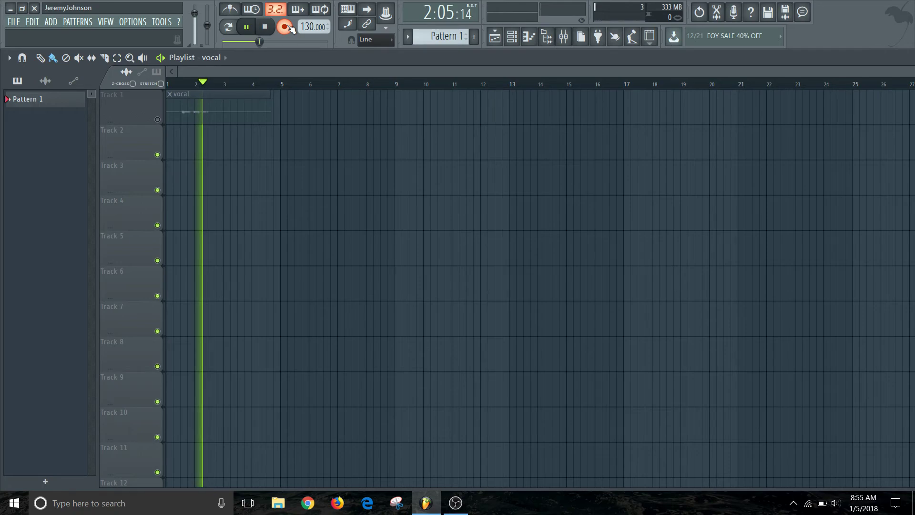
click(265, 28)
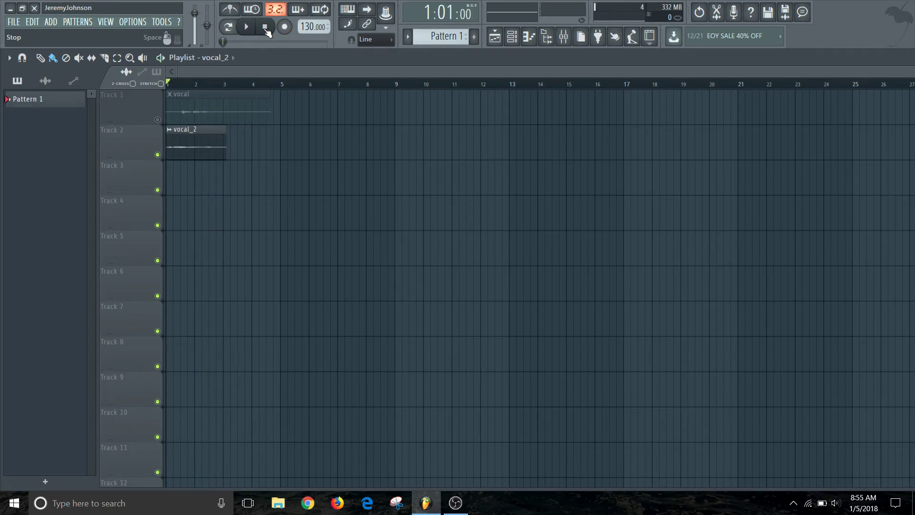